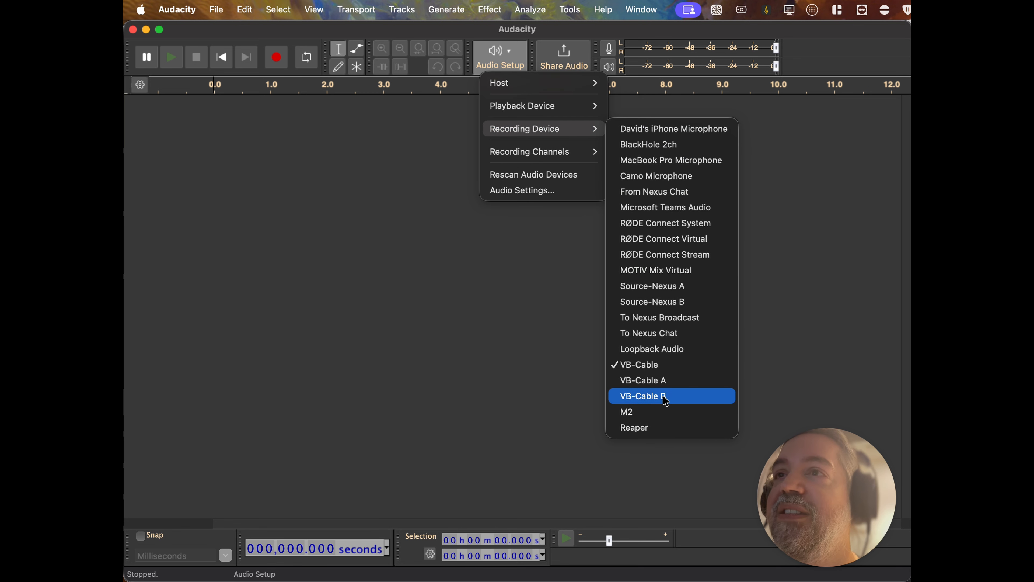
Set the recording device to M2 and add a new mono track to the project
left_click(635, 415)
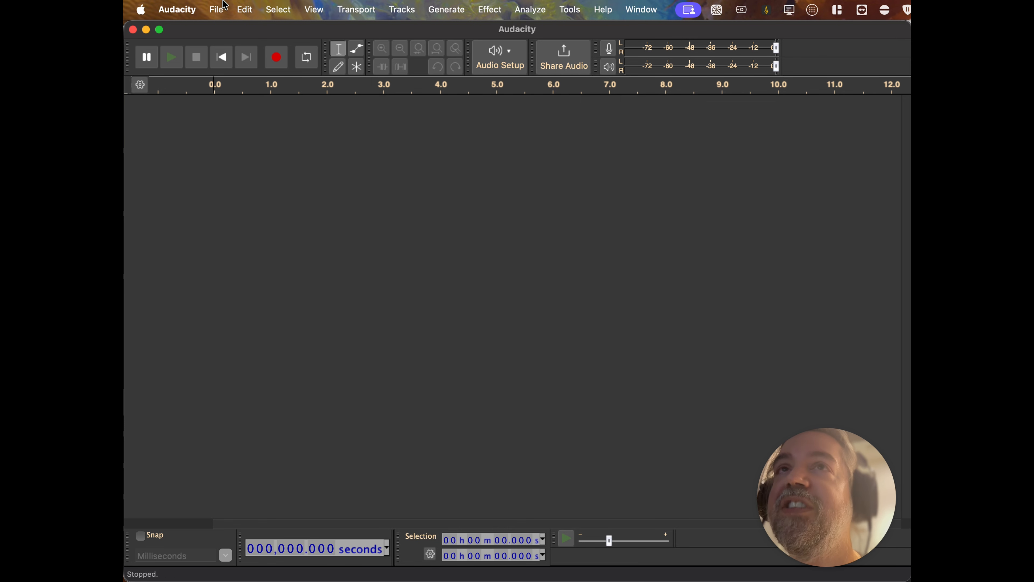
left_click(218, 9)
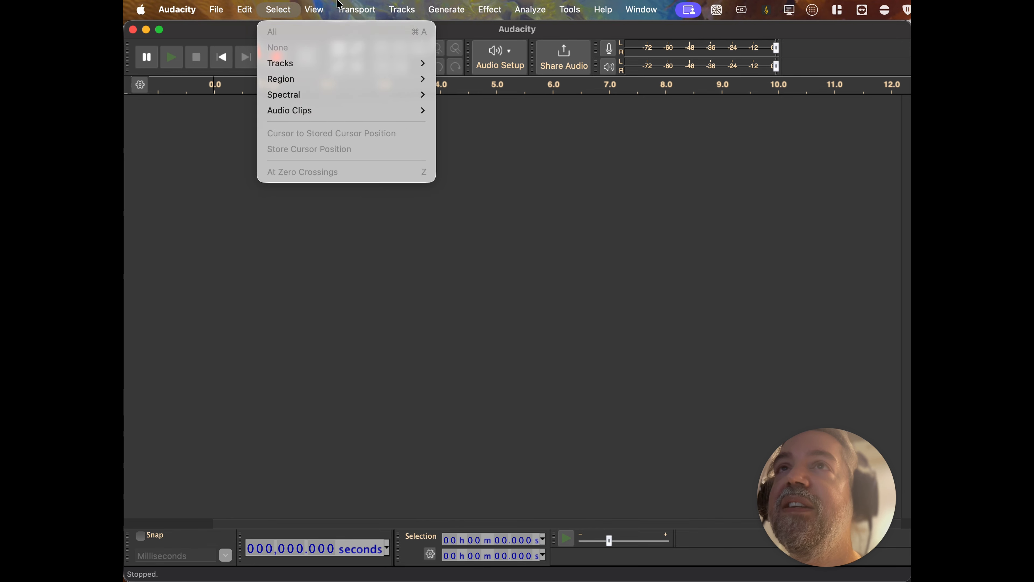
mouse_move(411, 40)
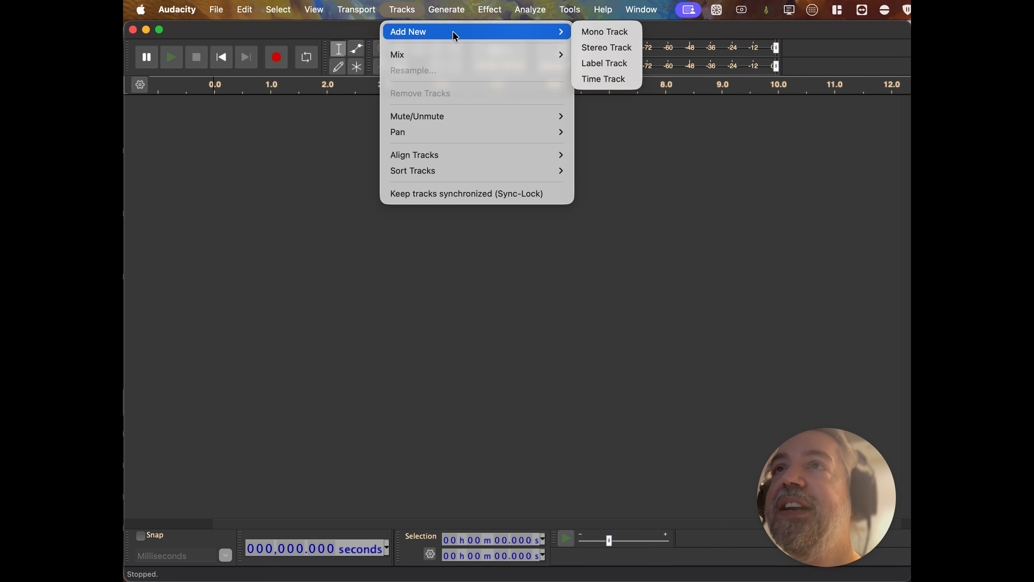
left_click(591, 32)
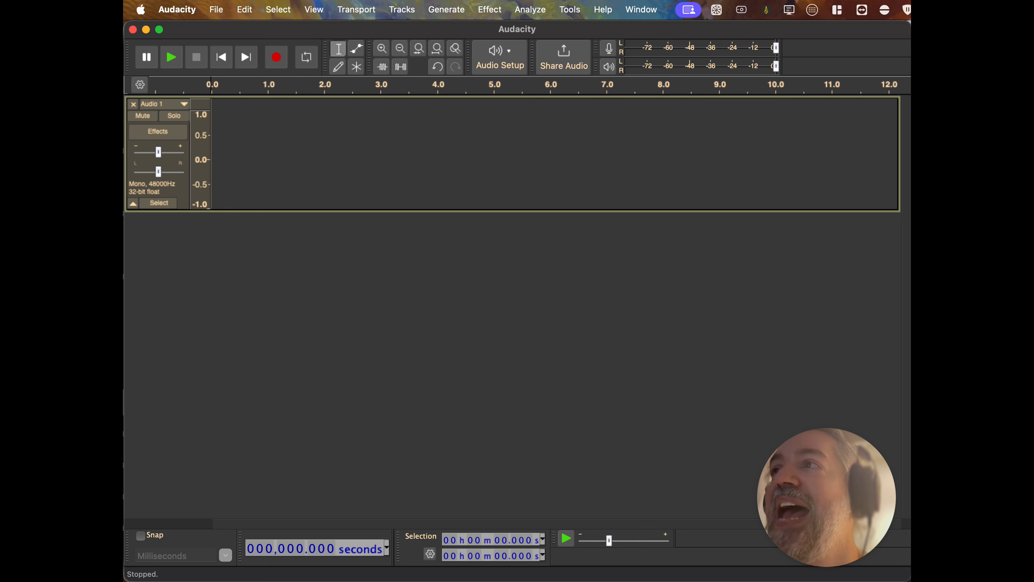
Enable silent monitoring on the record meter and check the recording level slider
key("super+Tab")
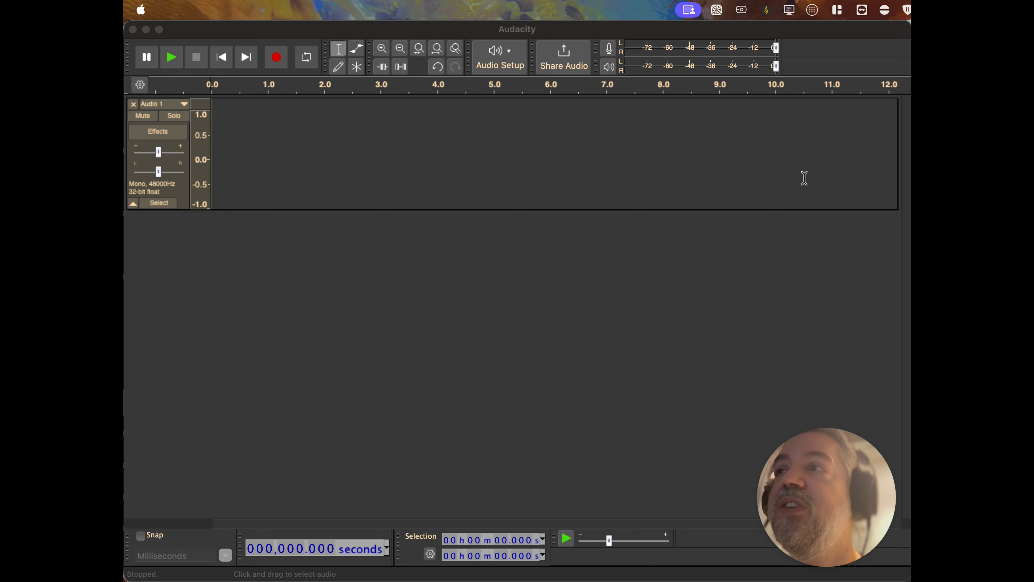
mouse_move(777, 50)
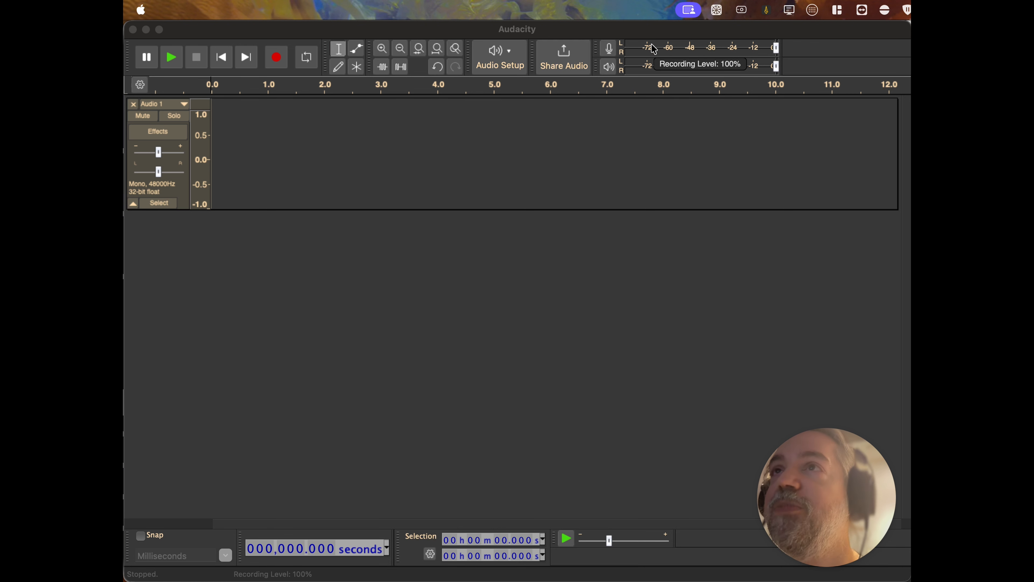
mouse_move(686, 67)
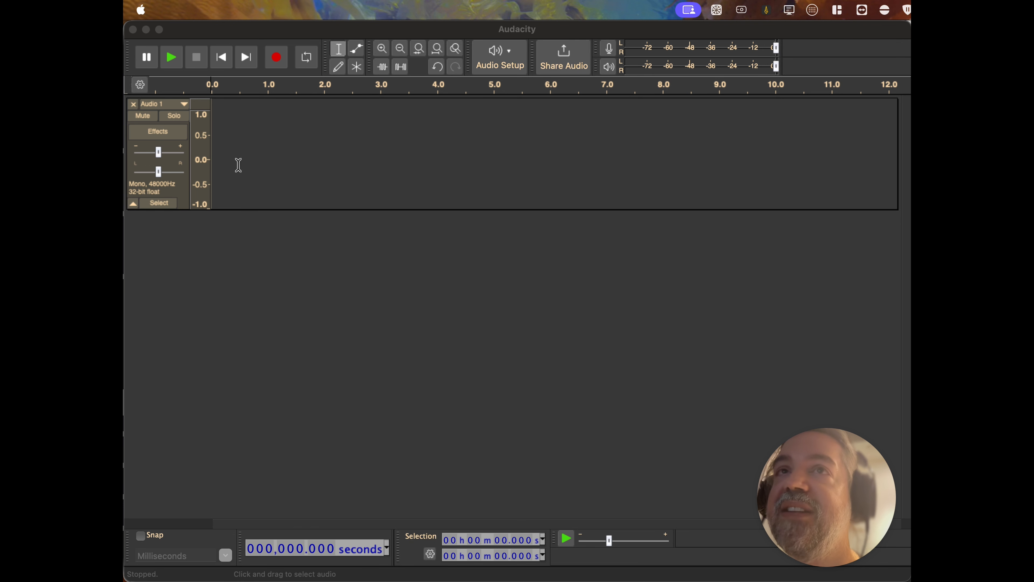
left_click(219, 146)
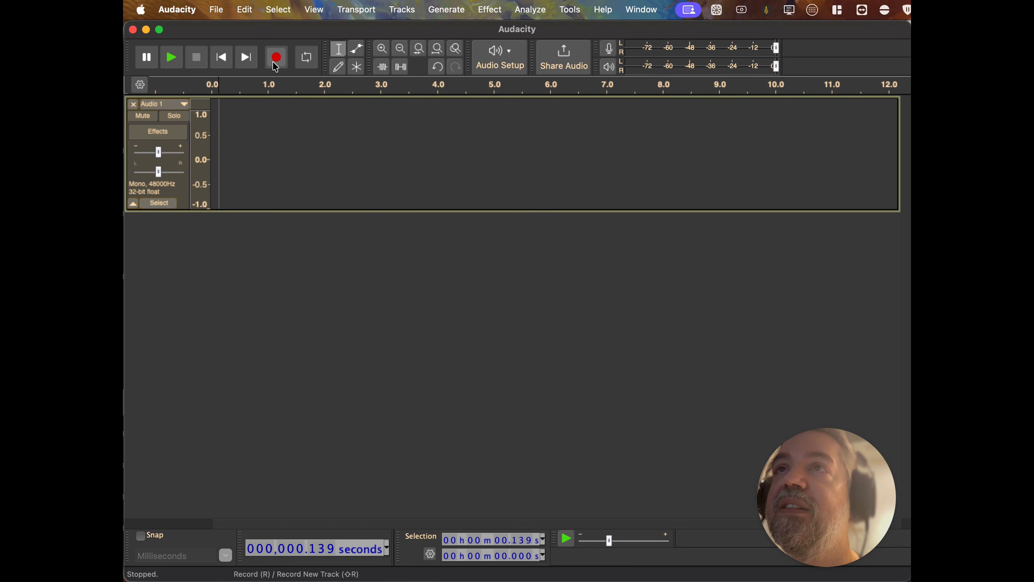
left_click(610, 50)
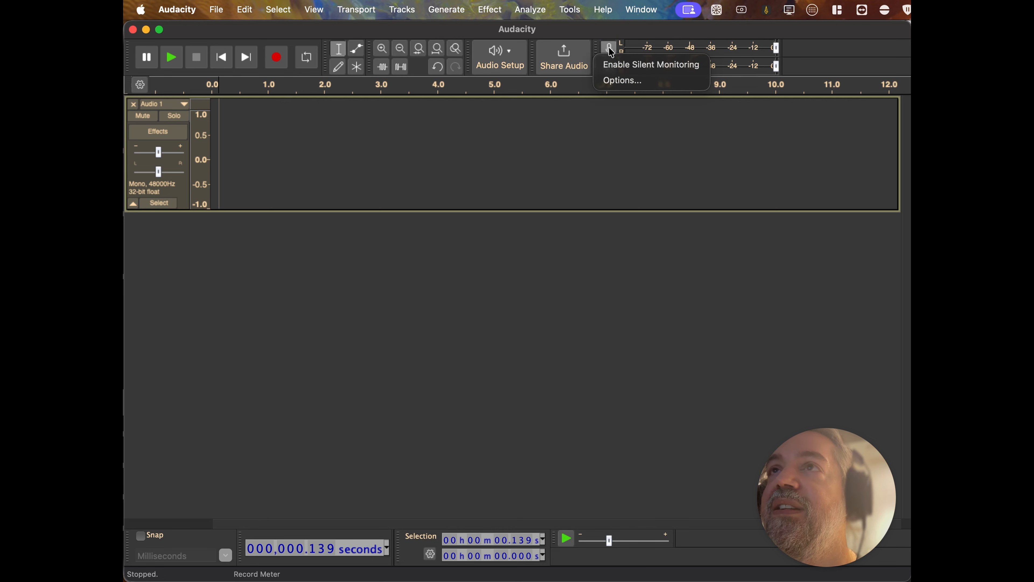
left_click(615, 65)
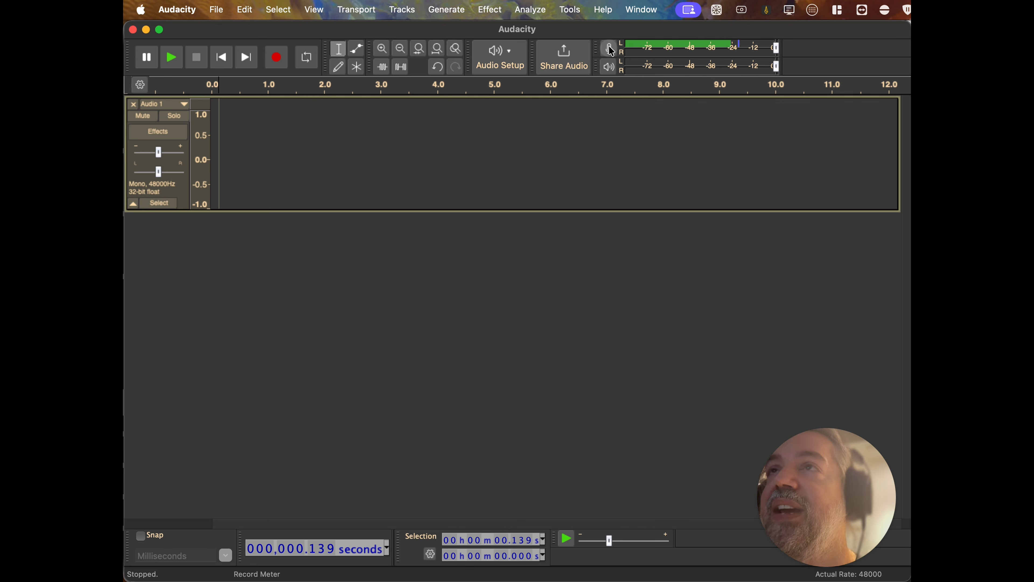
left_click(610, 50)
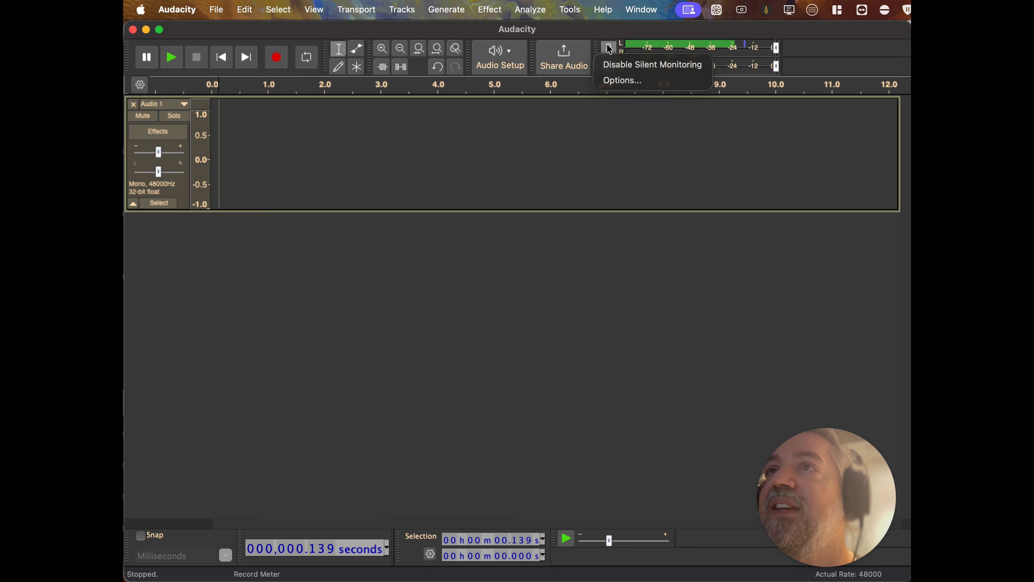
left_click(609, 50)
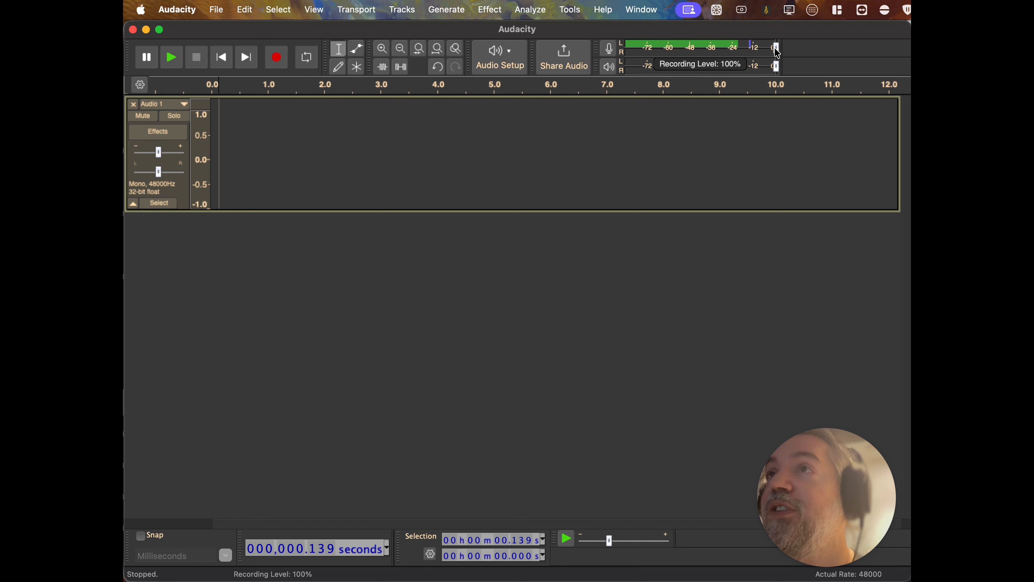
mouse_move(777, 49)
left_mouse_down()
mouse_move(743, 47)
mouse_move(778, 48)
left_mouse_up()
mouse_move(769, 48)
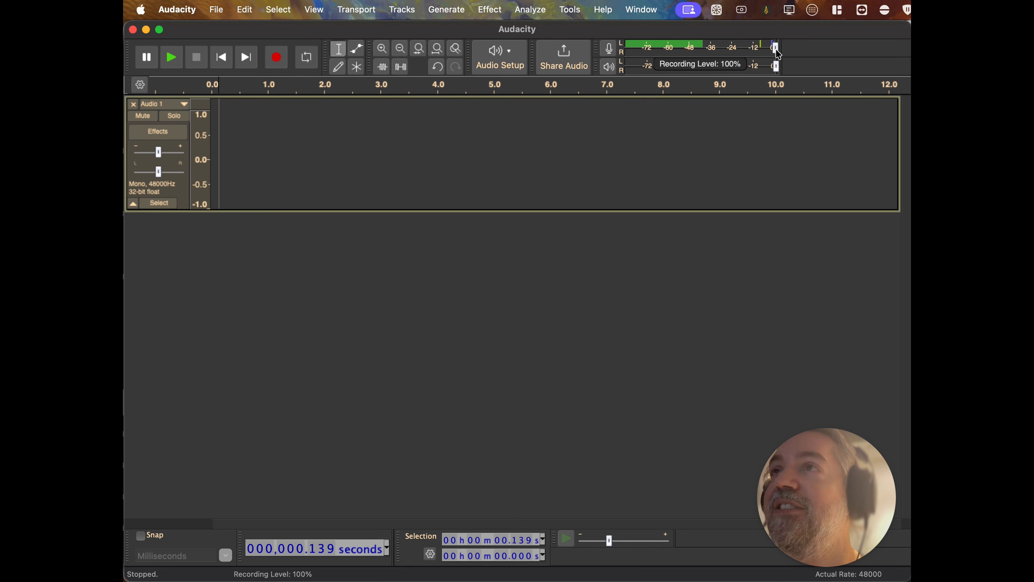
Record a spoken take of about 45 seconds on the mono track, starting close to its beginning, and stop recording
left_click(227, 136)
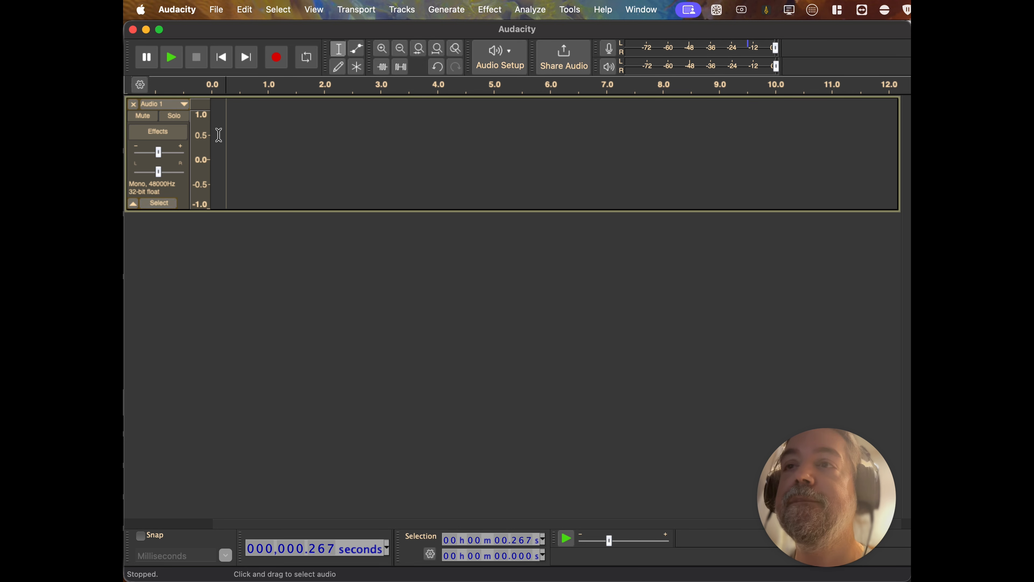
left_click(219, 134)
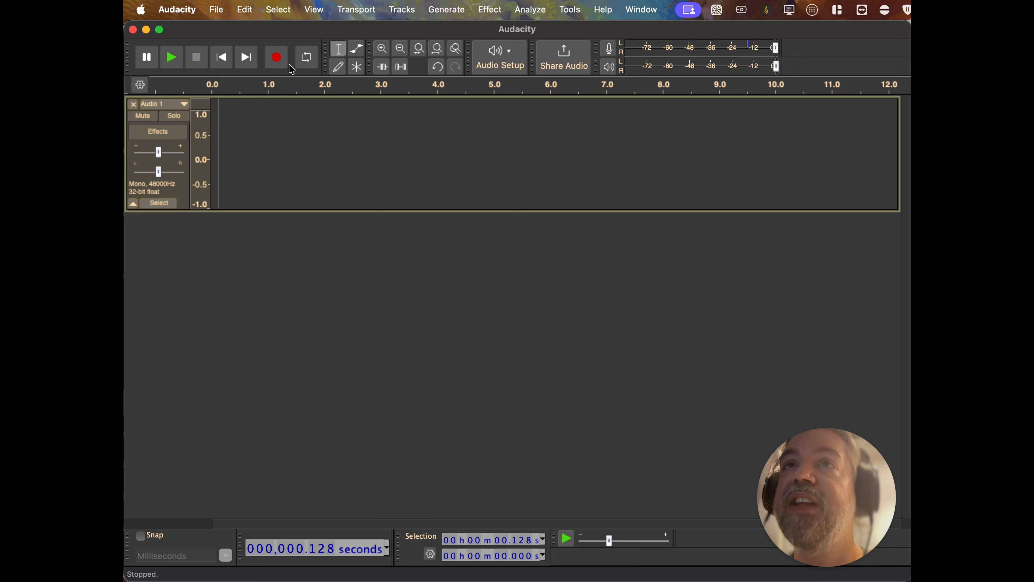
left_click(277, 61)
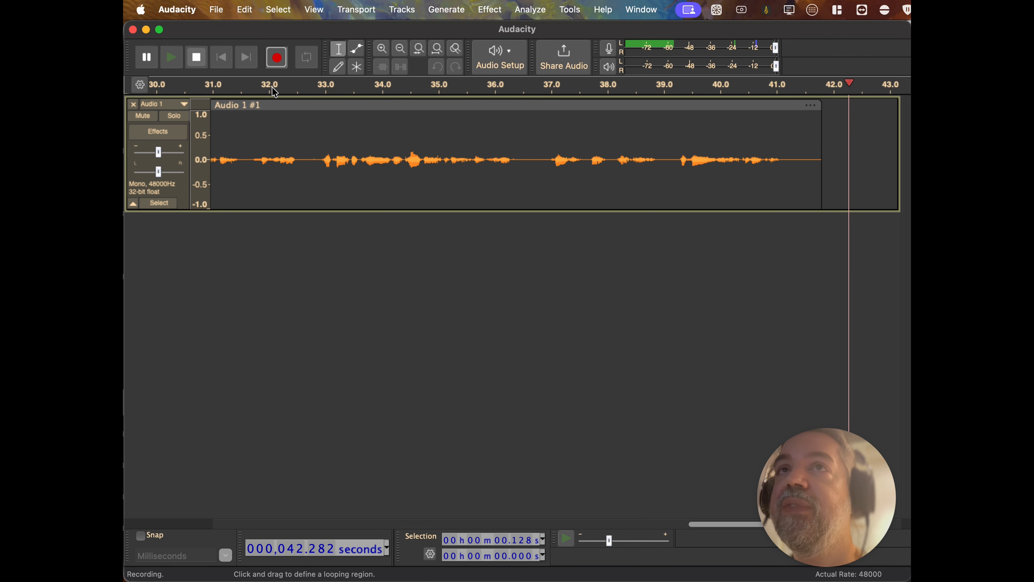
left_click(202, 61)
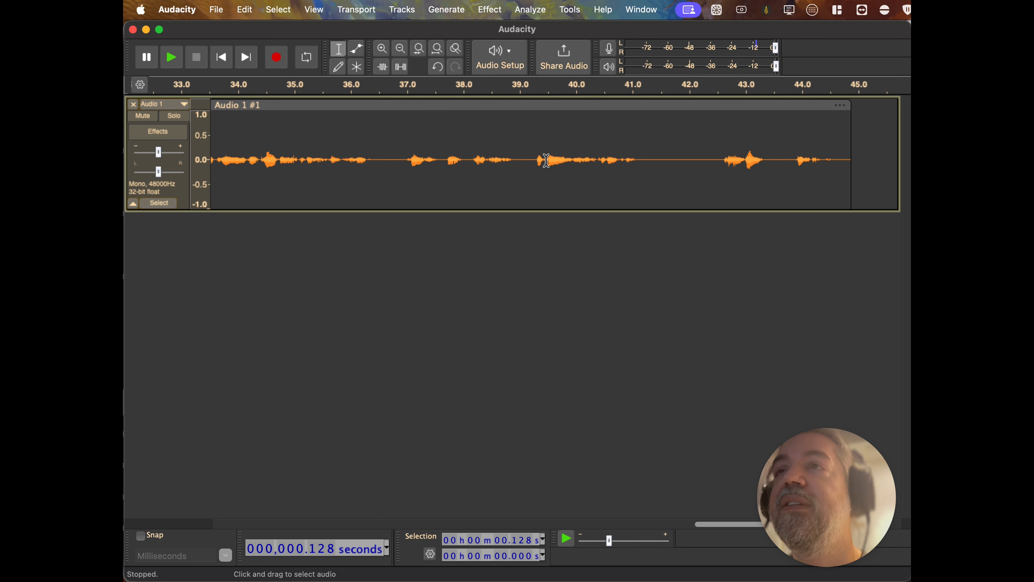
Delete the silence in about the first 1.4 seconds of the track, before the speech begins
scroll(547, 160, "left", 15)
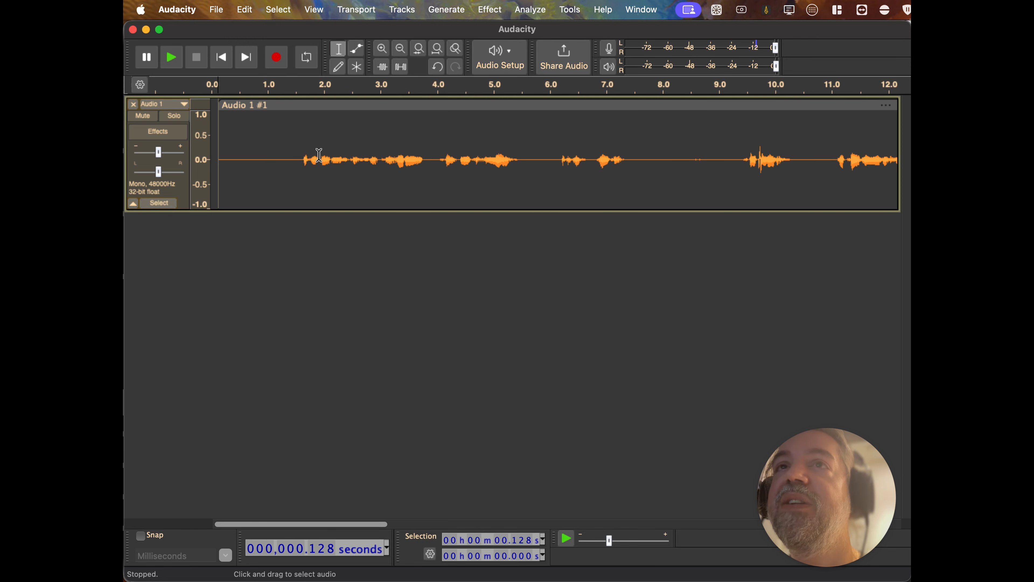
left_click_drag(289, 145, 212, 141)
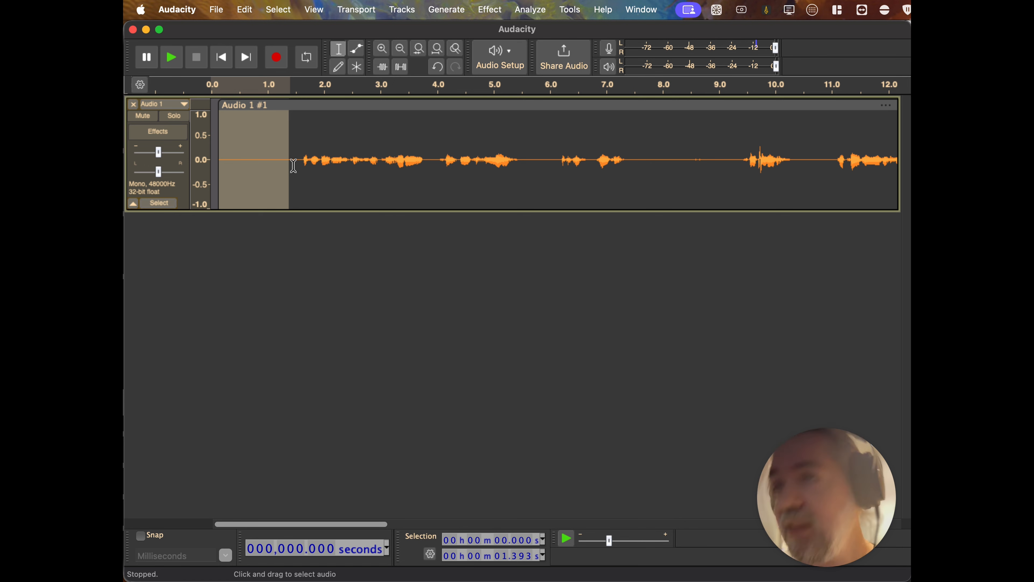
key("Delete")
Delete about 1.2 seconds of the silent gap starting at about 6.4 seconds, and review the remaining waveform
left_click_drag(574, 164, 640, 157)
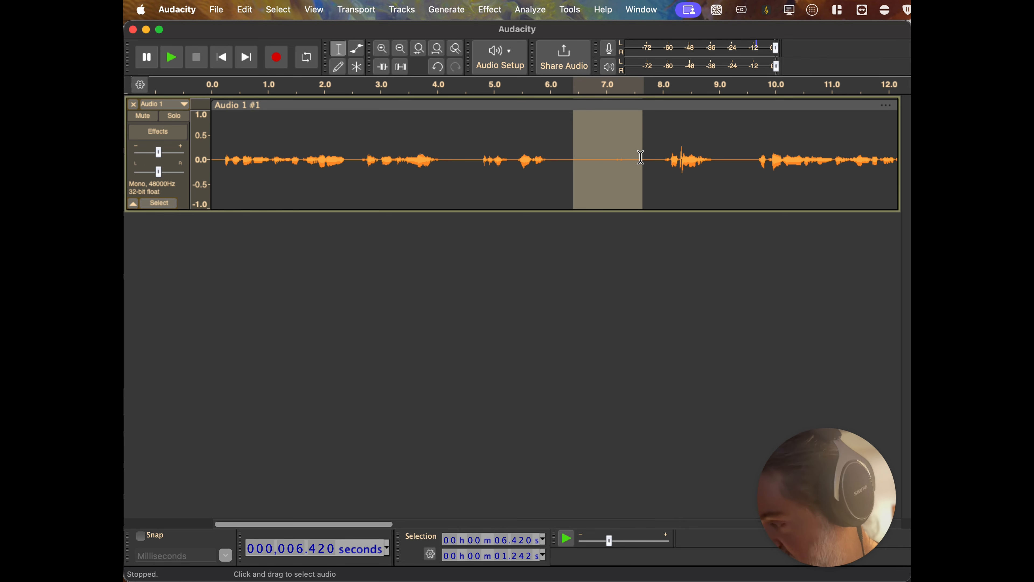
key("Delete")
scroll(641, 157, "right", 15)
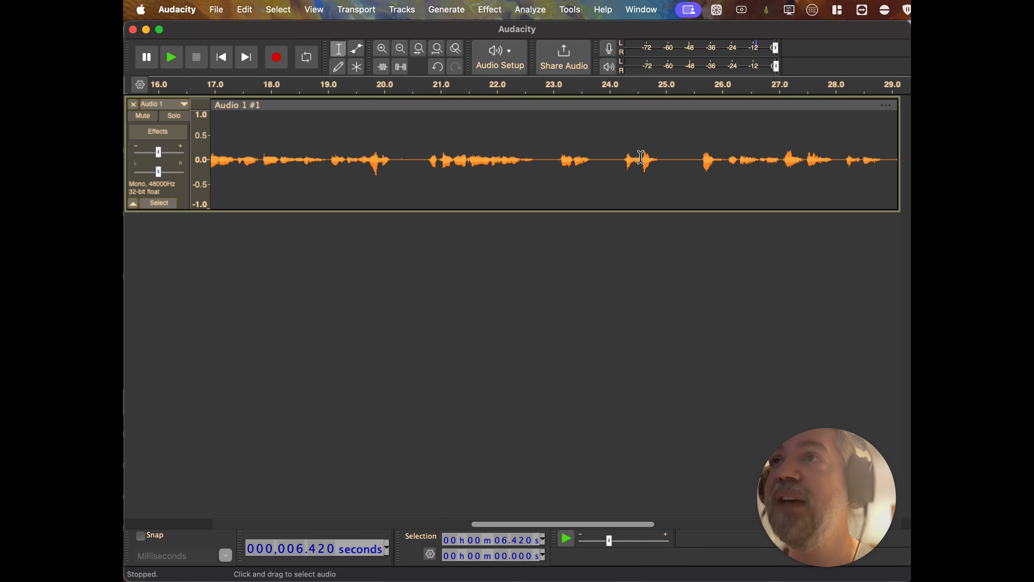
scroll(640, 158, "right", 15)
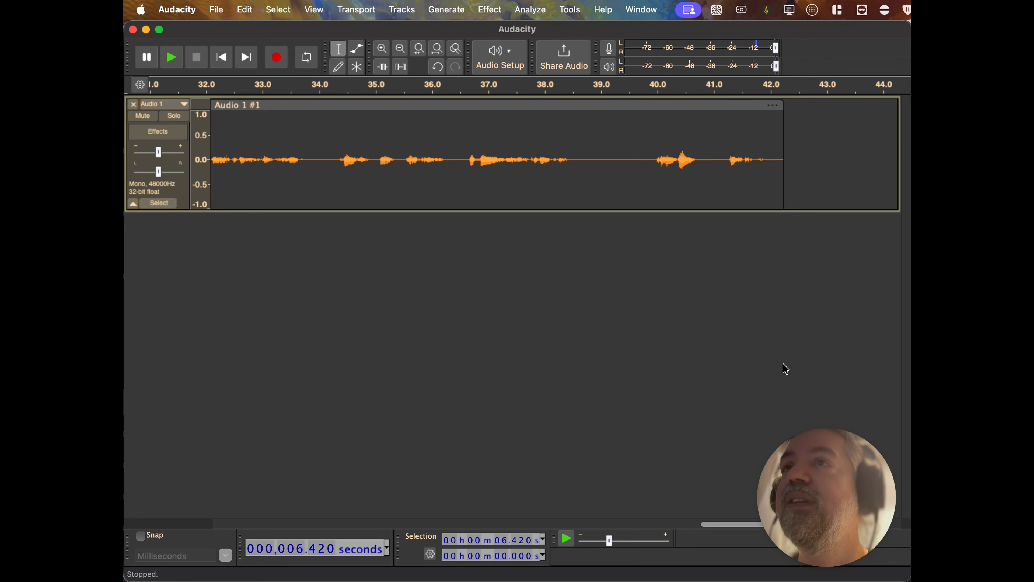
scroll(362, 189, "left", 20)
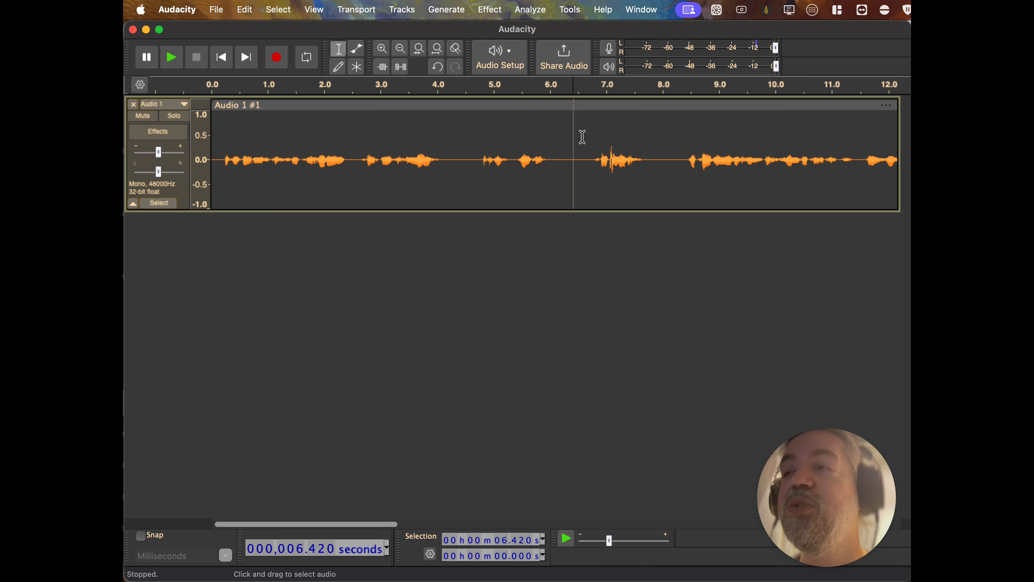
Select all of the audio and normalize its peak amplitude to -1.0 dB with DC offset removal
left_click(279, 7)
left_click(283, 31)
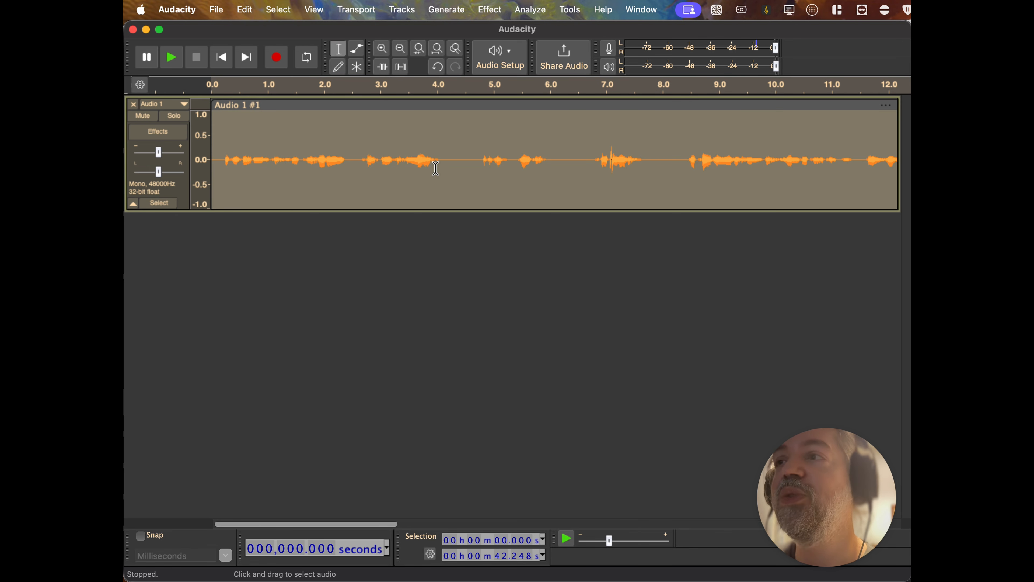
left_click(567, 5)
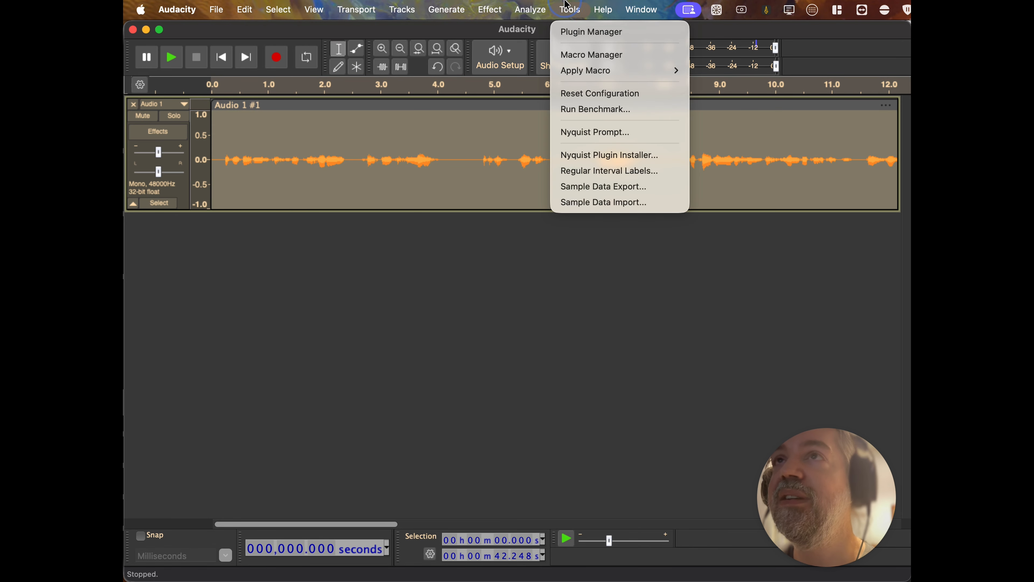
mouse_move(500, 5)
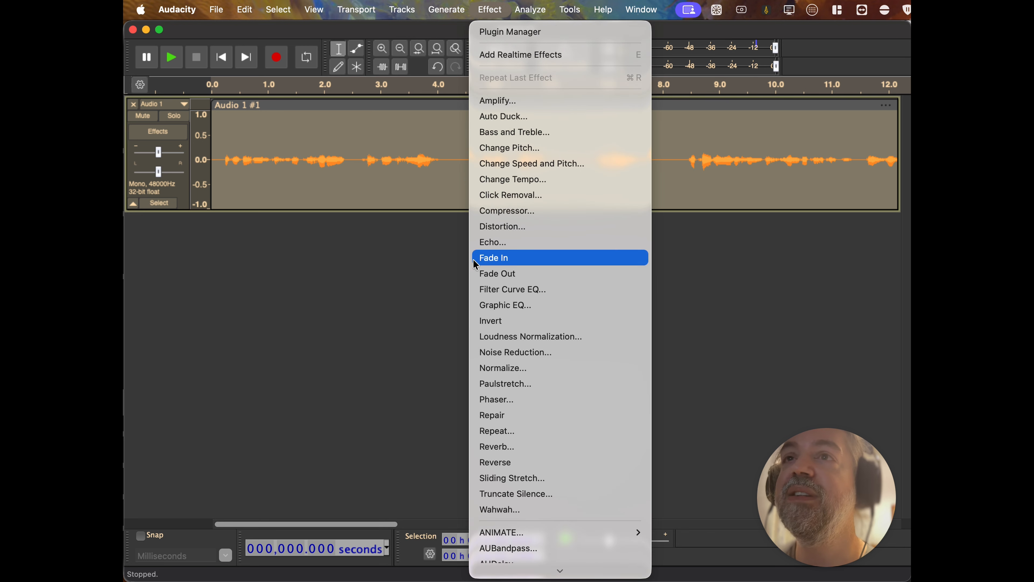
left_click(514, 369)
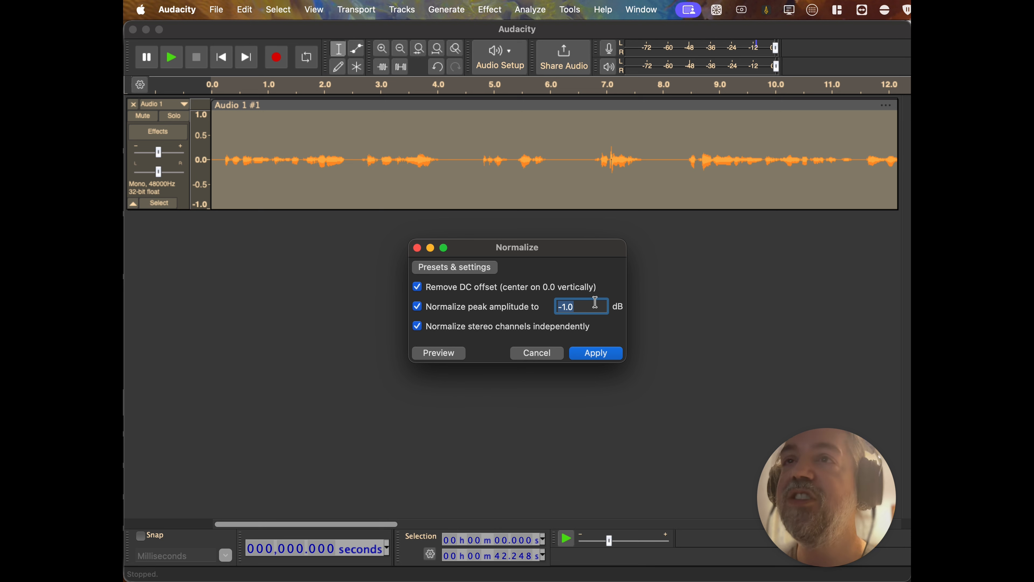
left_click(596, 353)
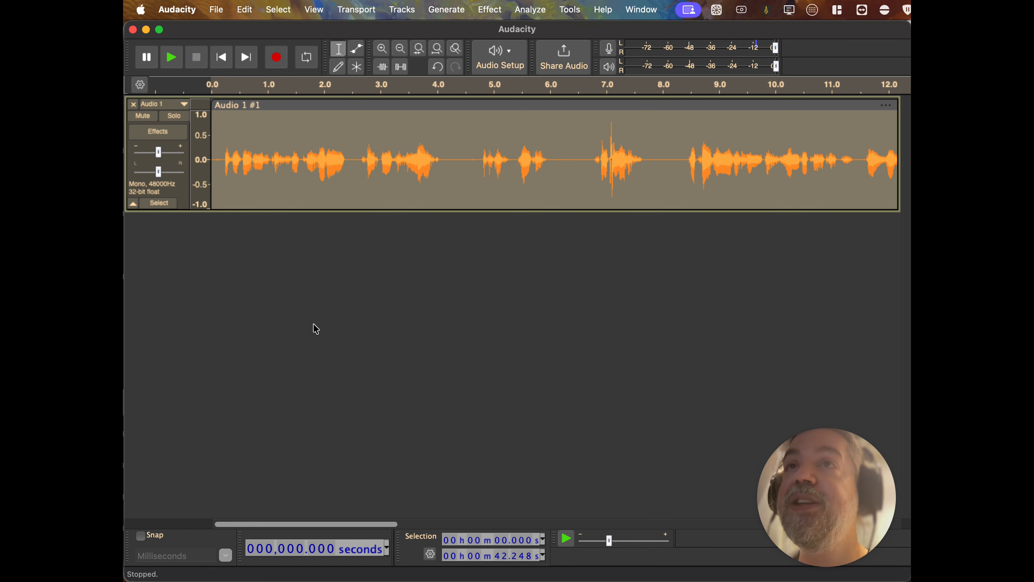
Open the audio export settings and select the file's base name, without the .mp3 extension, for editing
left_click(216, 7)
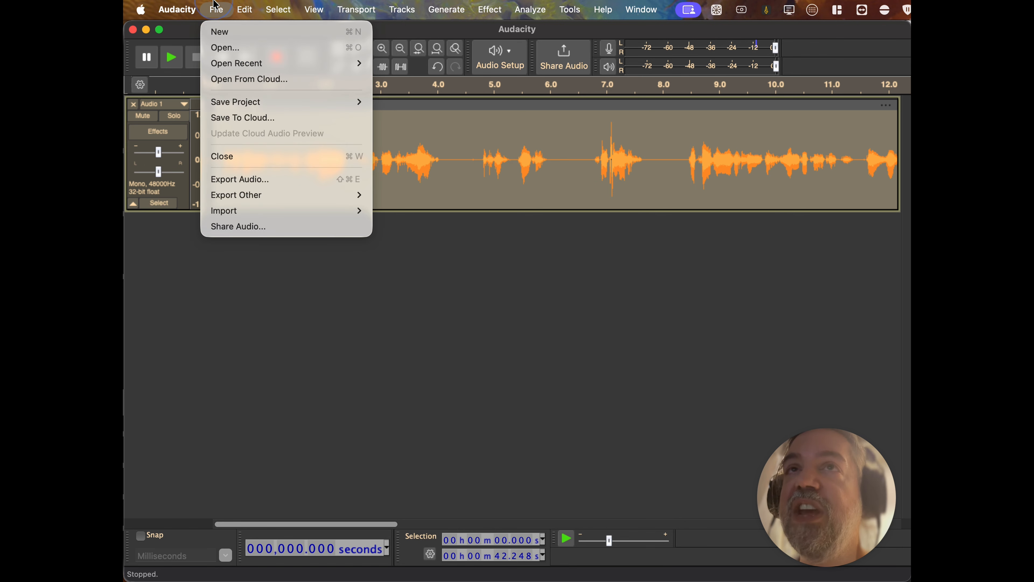
left_click(278, 179)
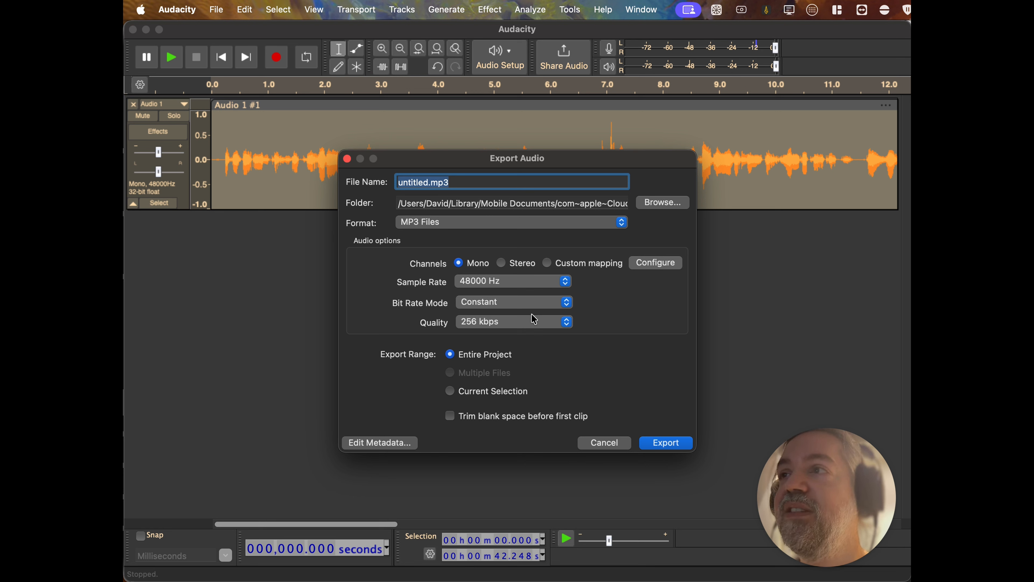
left_click(428, 180)
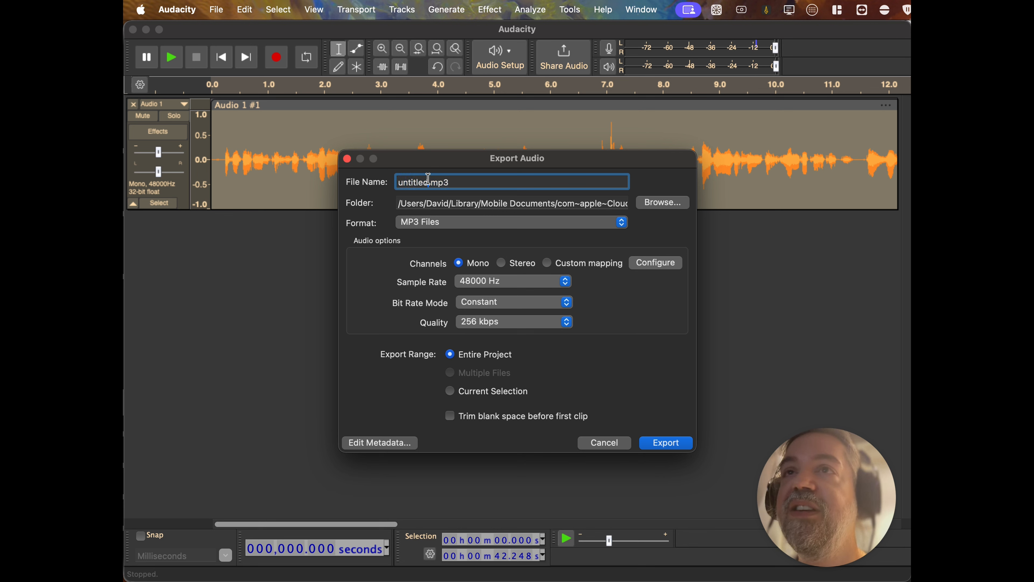
left_click(429, 180)
left_click_drag(429, 179, 395, 183)
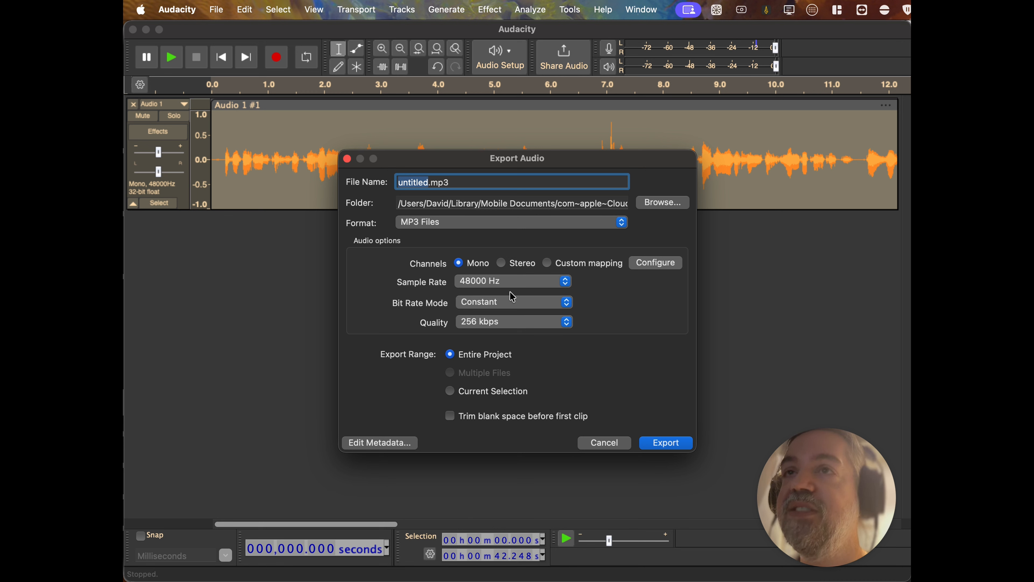
Set the MP3 export's sample rate to 44100 Hz and its quality first to 192 kbps, finally to 320 kbps
left_click(503, 282)
left_click(428, 264)
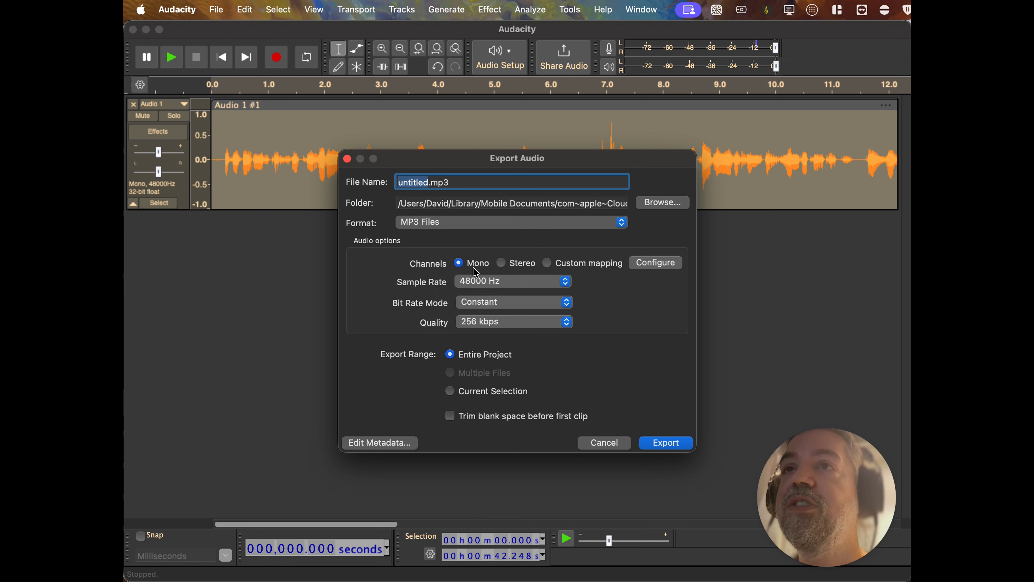
left_click(476, 281)
left_click(481, 269)
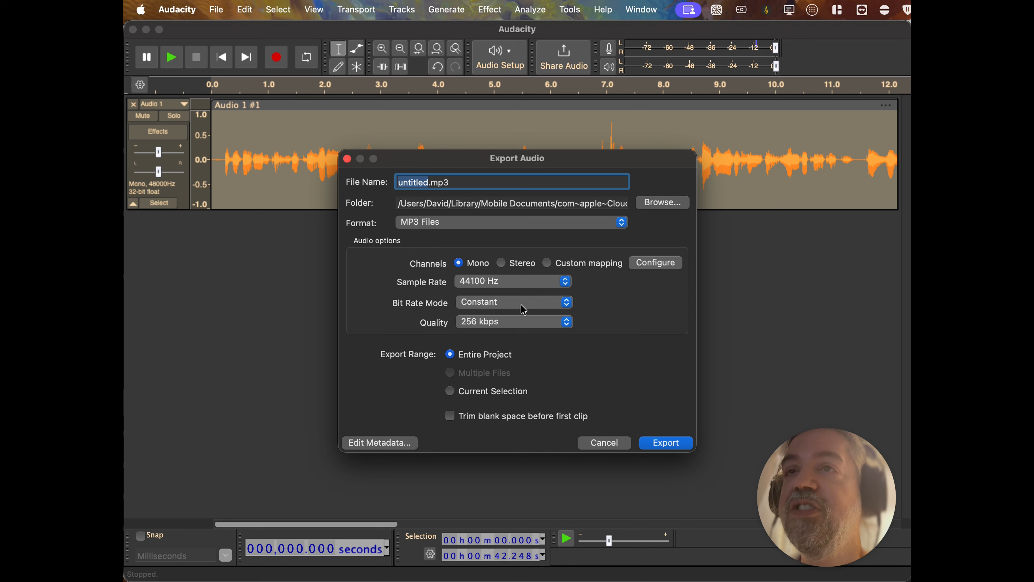
left_click(513, 325)
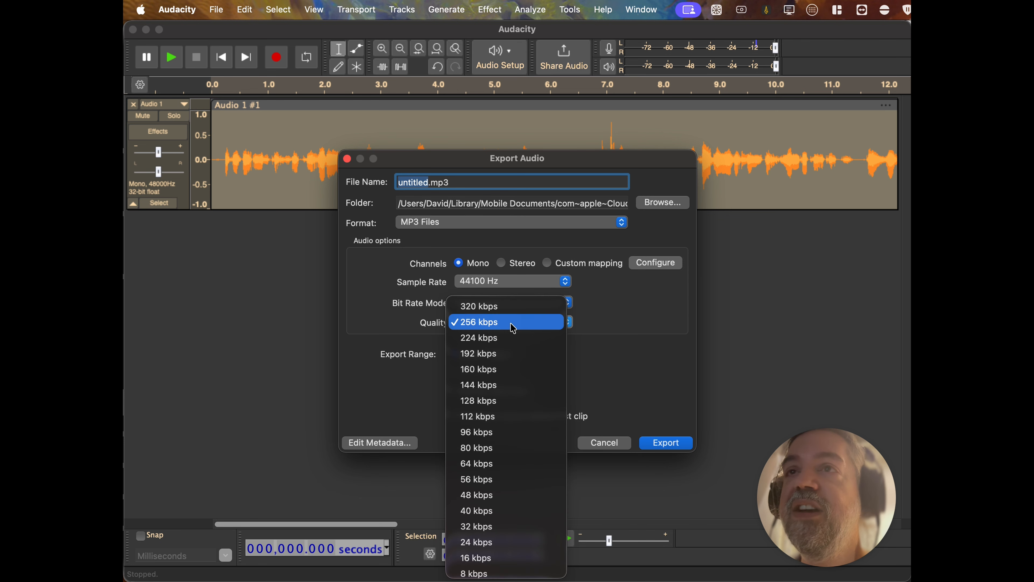
left_click(505, 353)
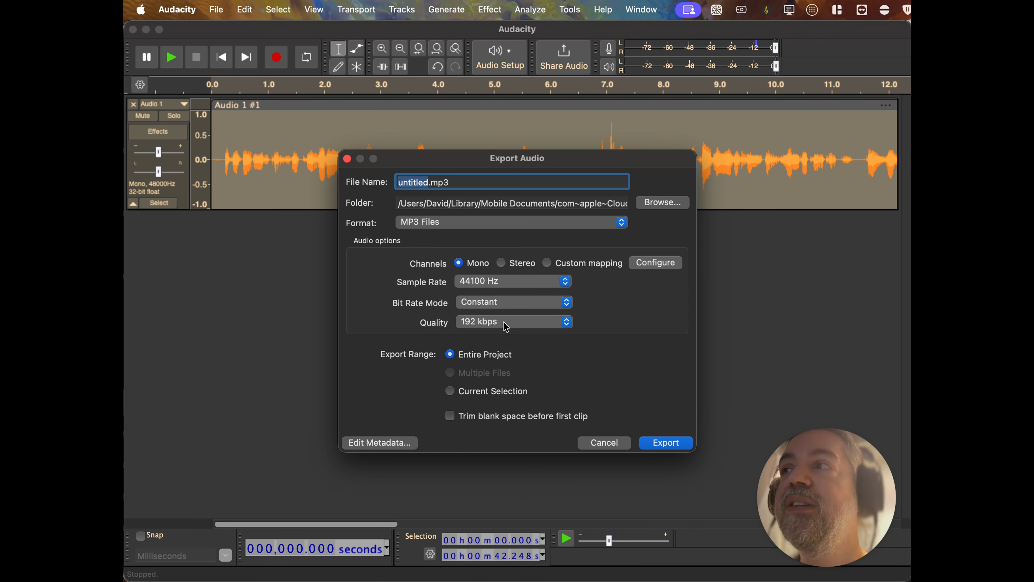
left_click(507, 325)
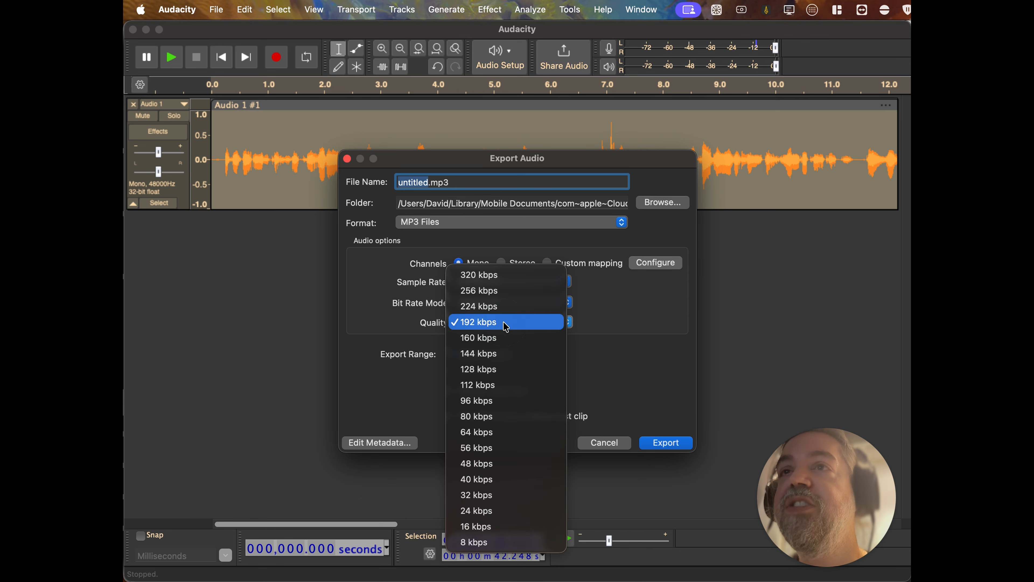
left_click(508, 279)
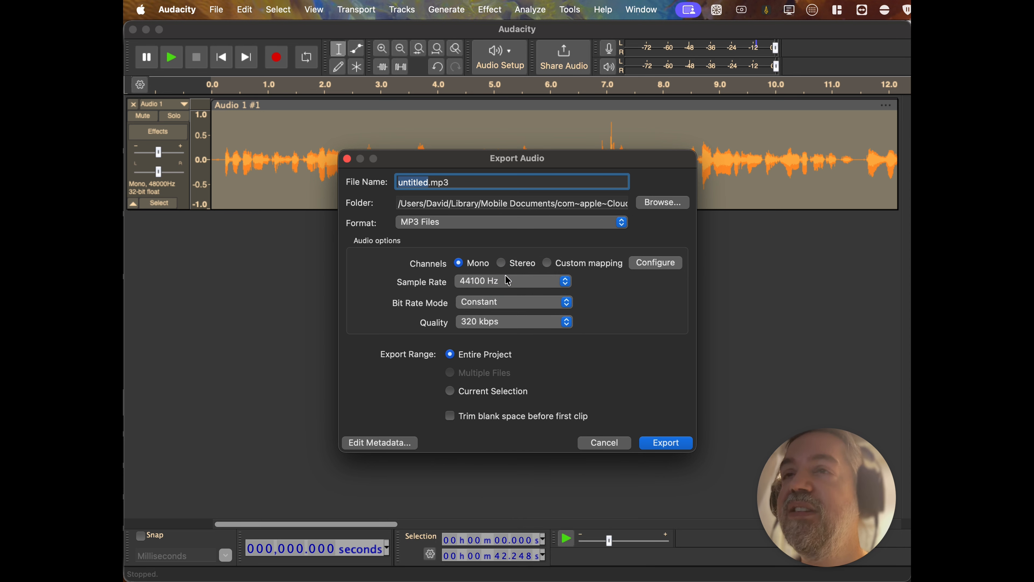
Switch the export format to WAV (Microsoft) with Signed 24-bit PCM encoding, and close the export settings without exporting
left_click(487, 227)
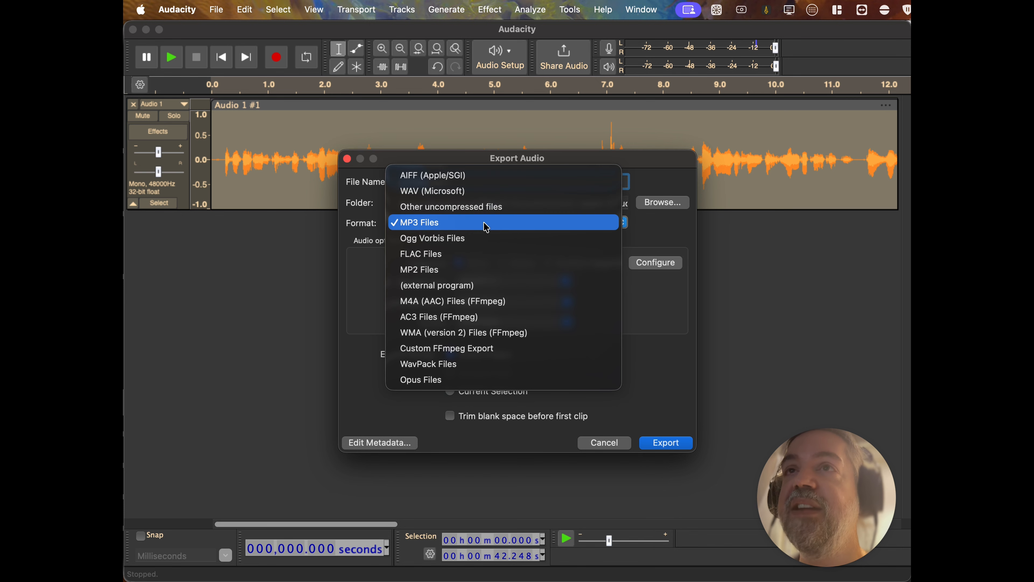
left_click(473, 193)
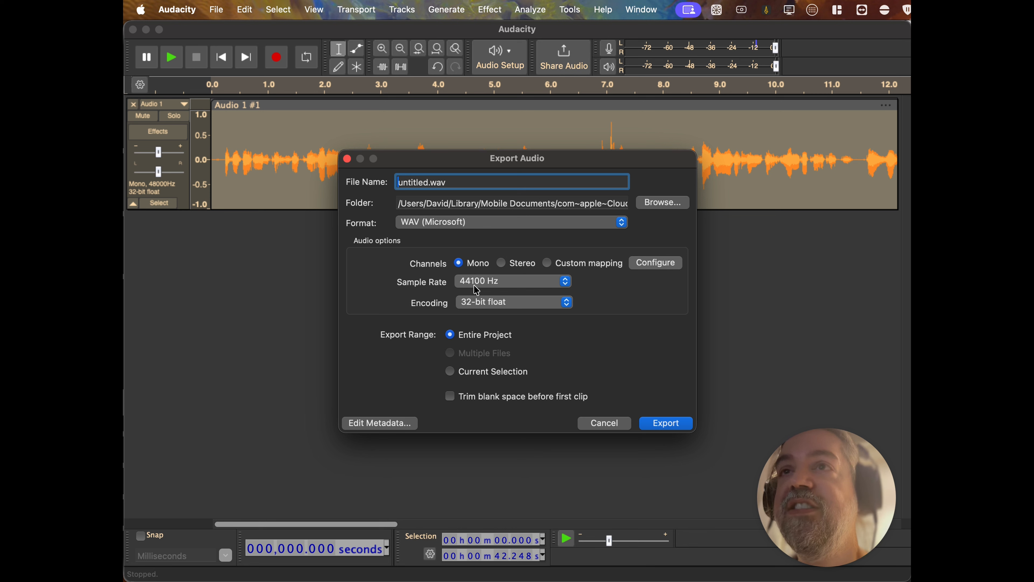
left_click(488, 308)
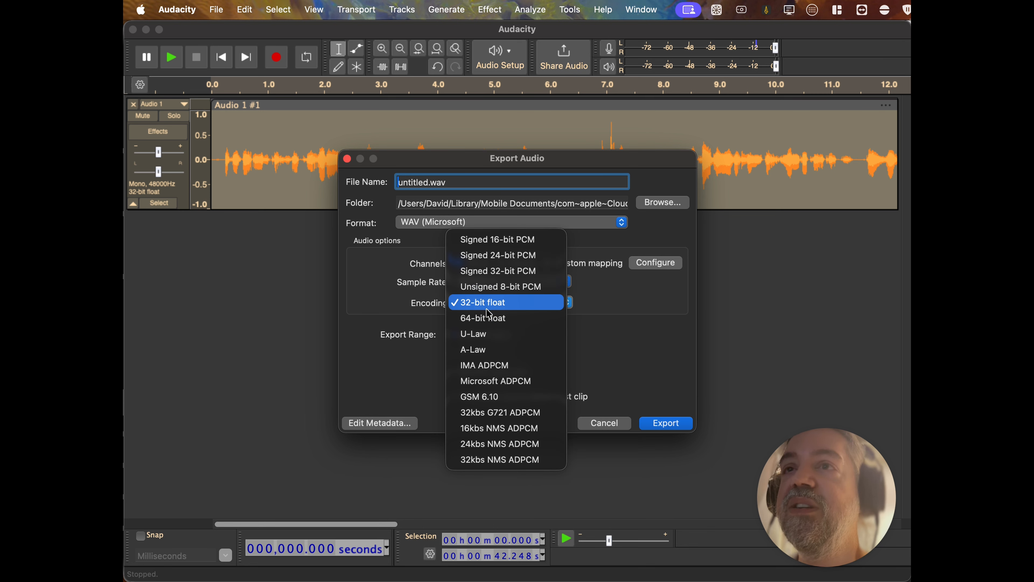
left_click(492, 257)
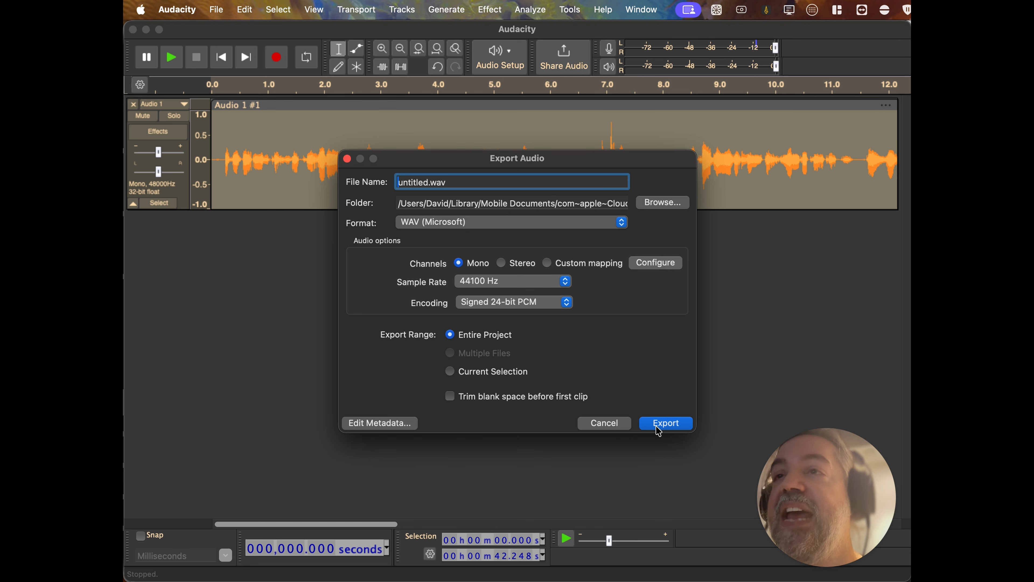
left_click(597, 423)
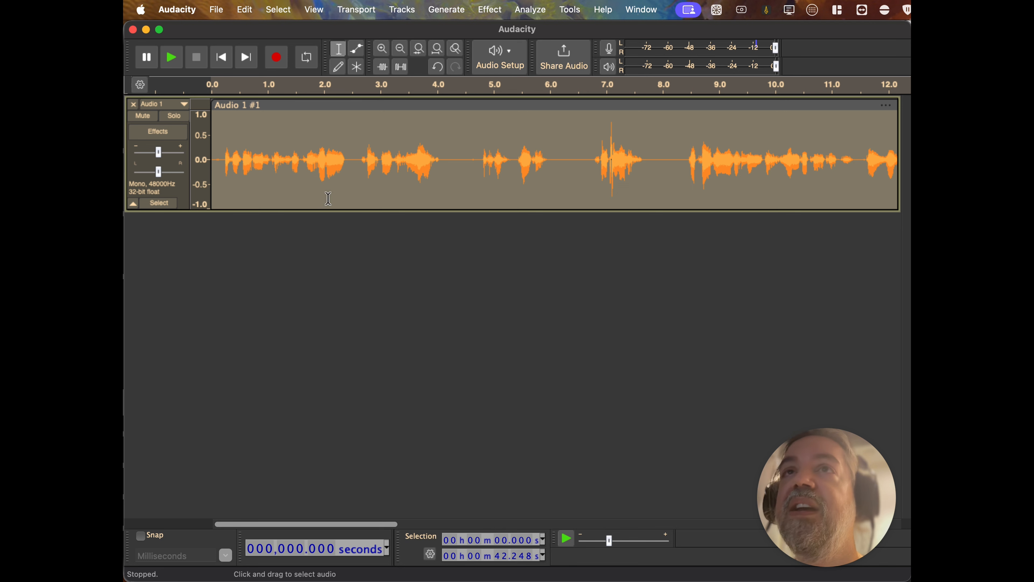
left_click(217, 9)
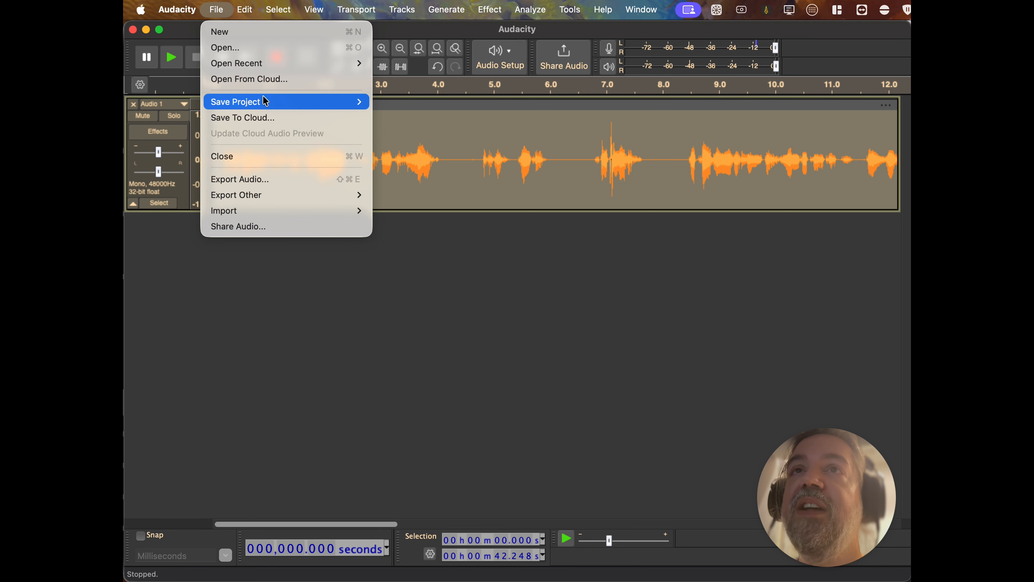
mouse_move(266, 104)
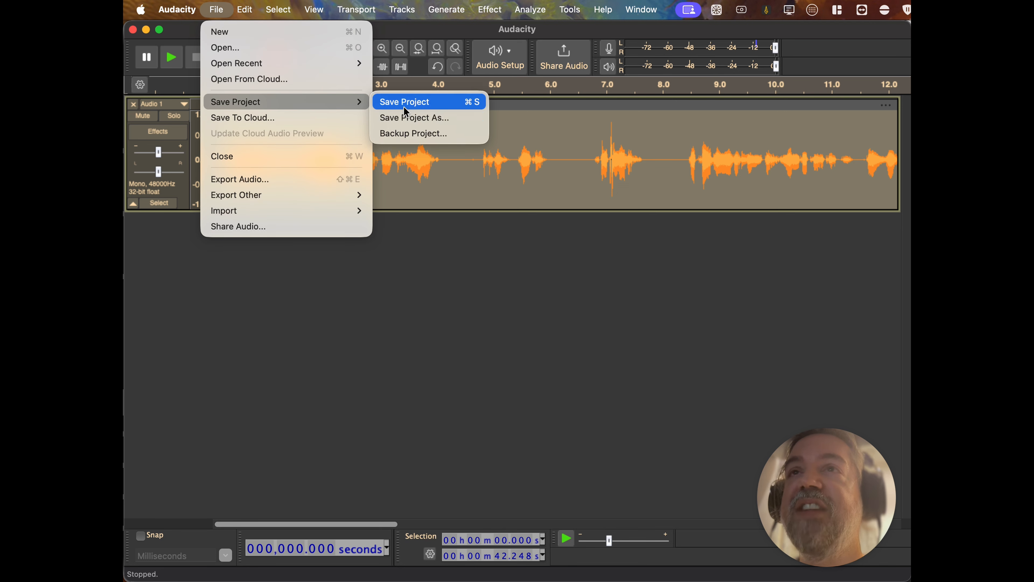
left_click(466, 357)
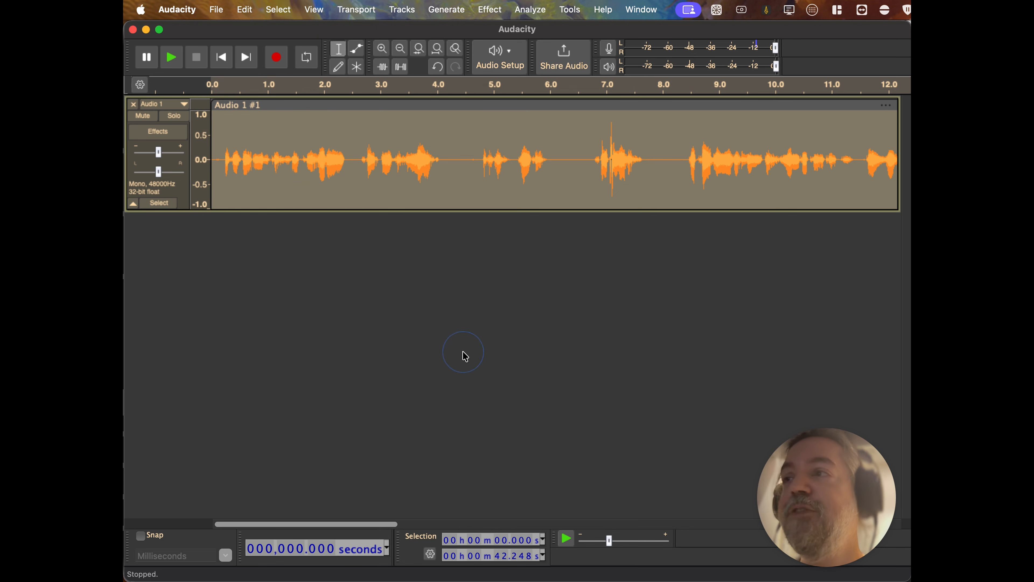